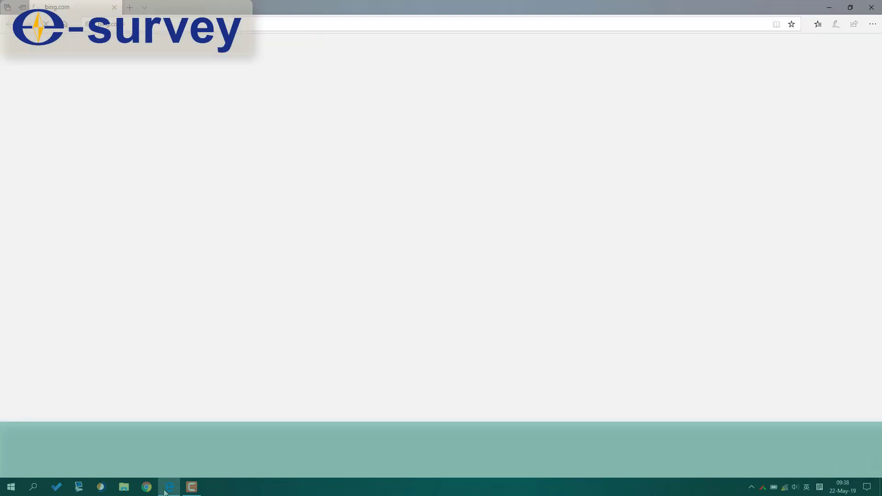
Go to the receiver at 192.168.10.1 and enter the login password
left_click(157, 26)
type("1")
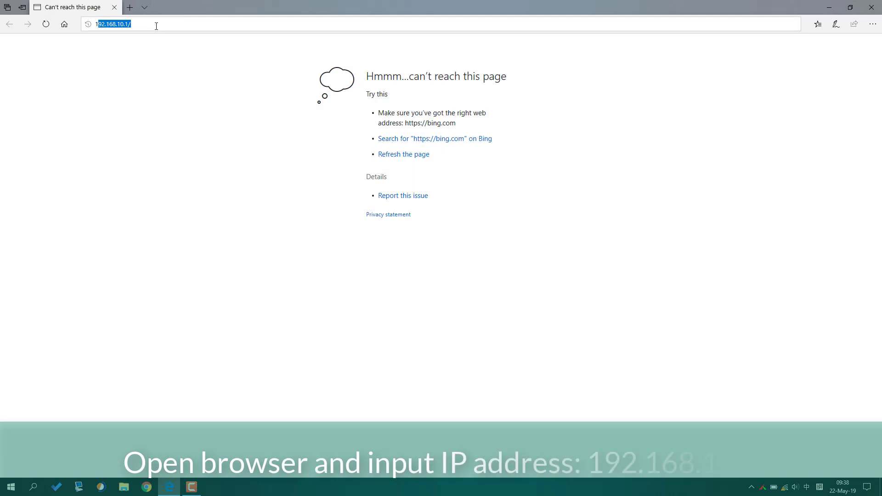
type("92.168.10.1/")
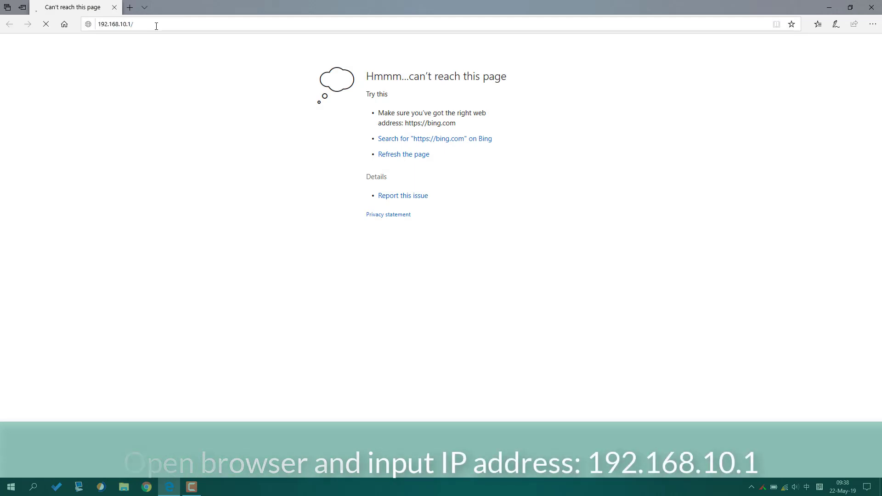
key("Return")
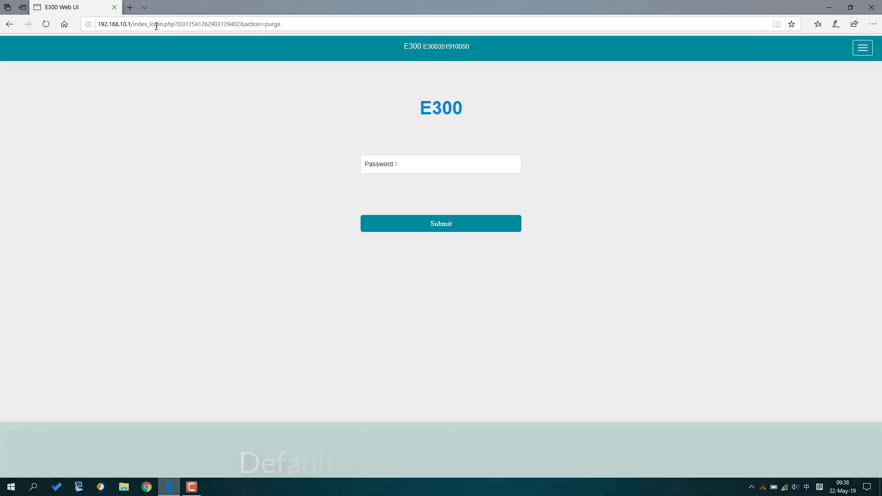
left_click(418, 161)
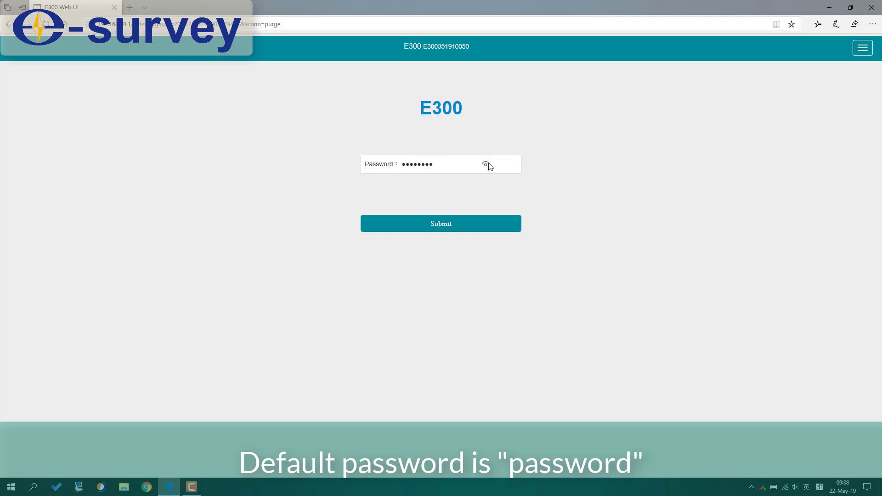
Submit the login, check Datalink status, then show tracked satellites as a Skyplot
left_click(460, 224)
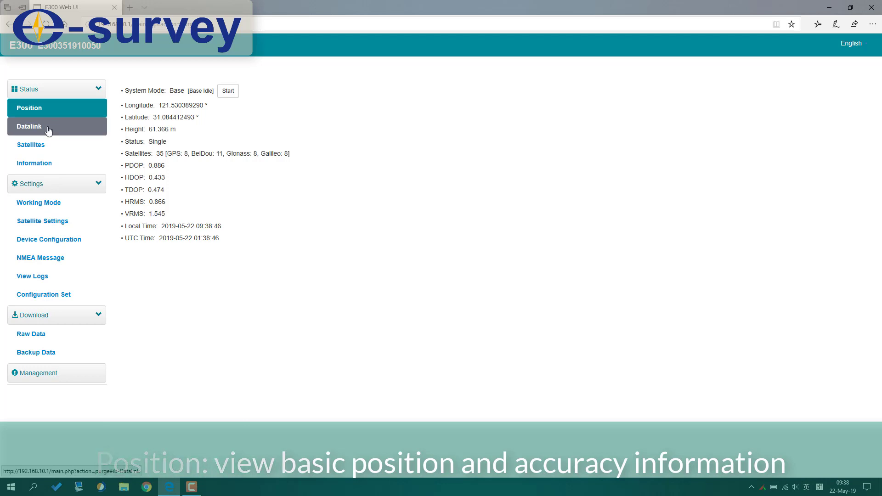
left_click(48, 130)
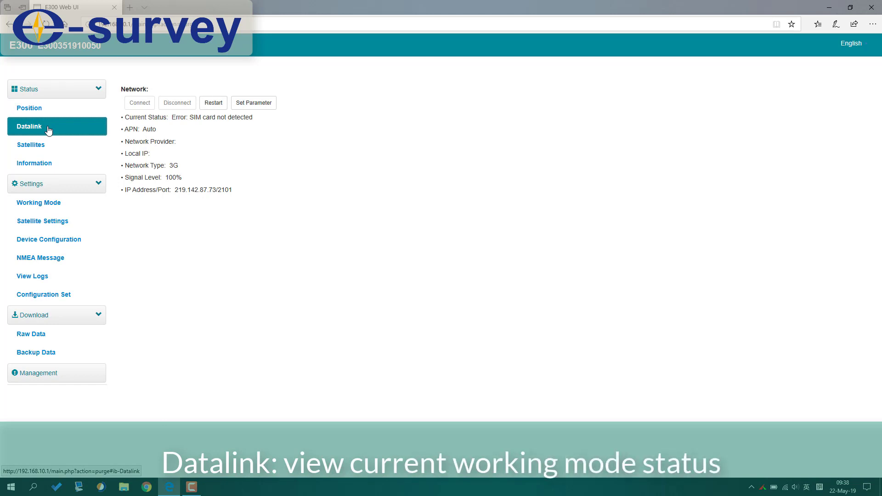
left_click(46, 148)
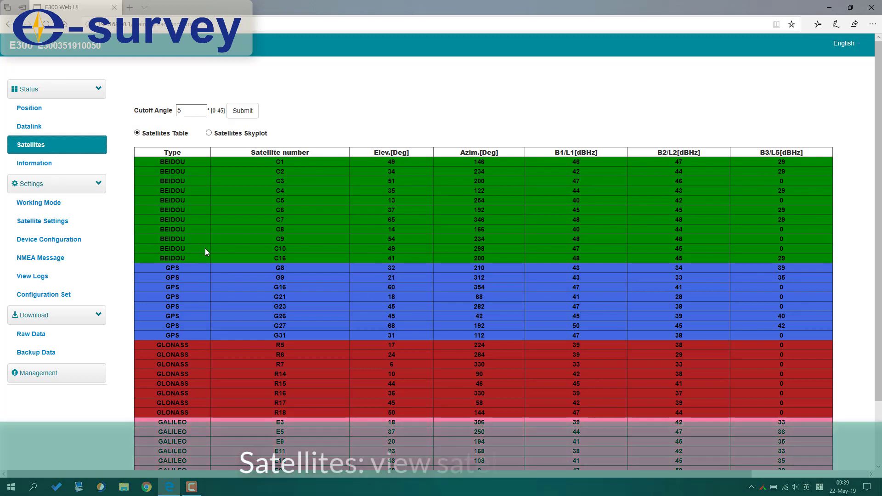
scroll(205, 248, "down", 3)
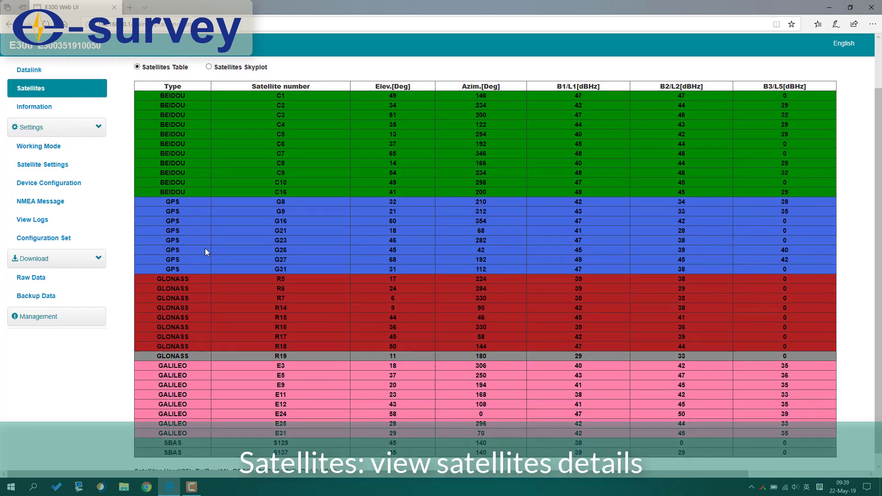
scroll(205, 248, "down", 2)
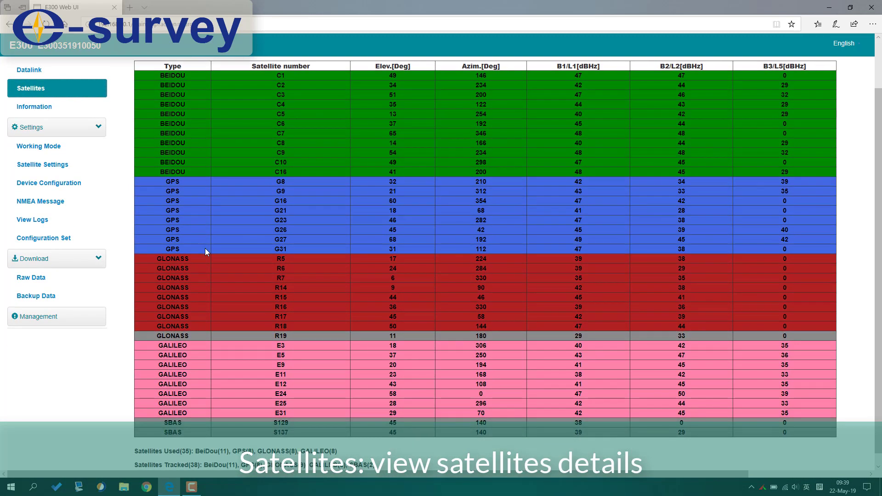
scroll(204, 249, "up", 2)
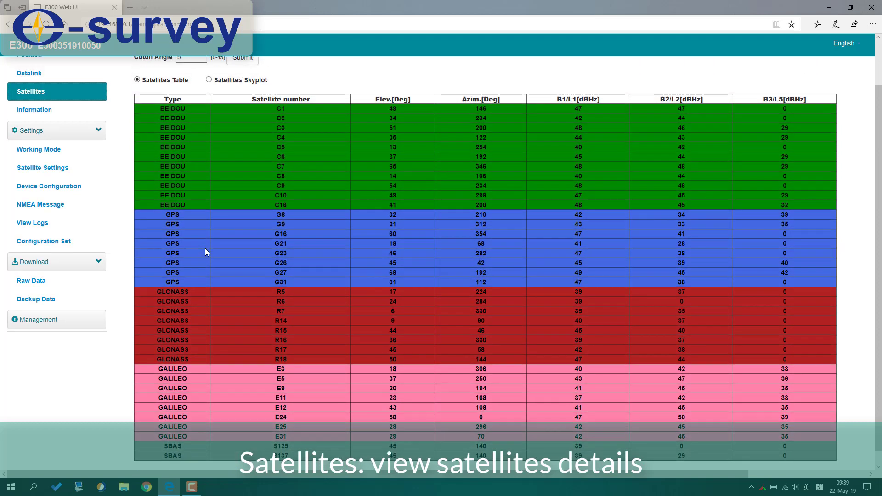
left_click(208, 81)
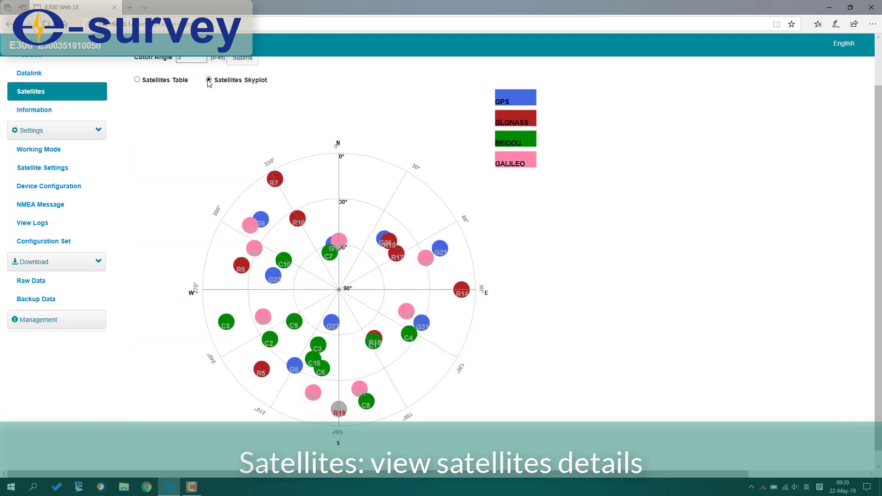
scroll(209, 83, "up", 2)
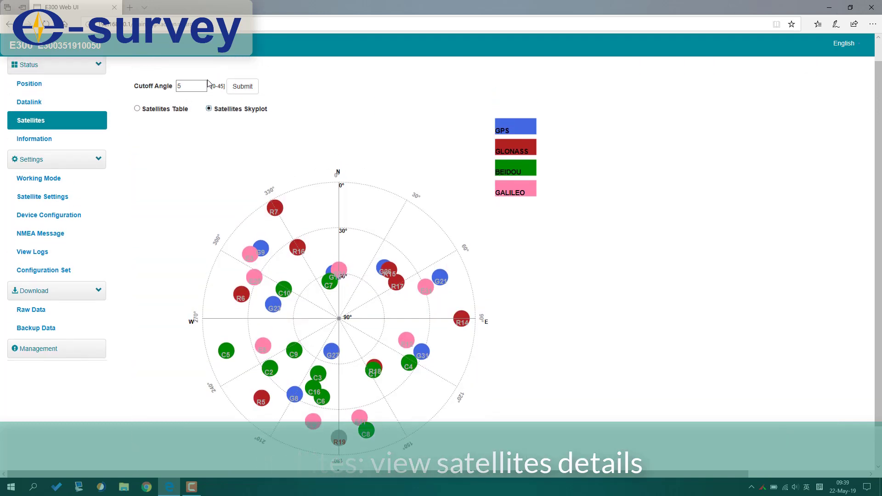
Show the Information page with receiver, antenna, GNSS board, network and UHF details
left_click(72, 147)
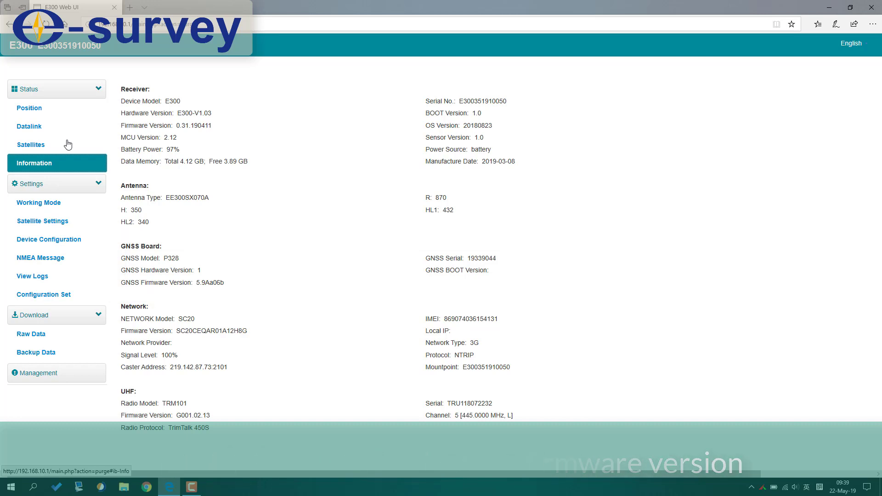
In Working Mode, try Static and Rover modes with External and Bluetooth links, then choose Base
left_click(44, 206)
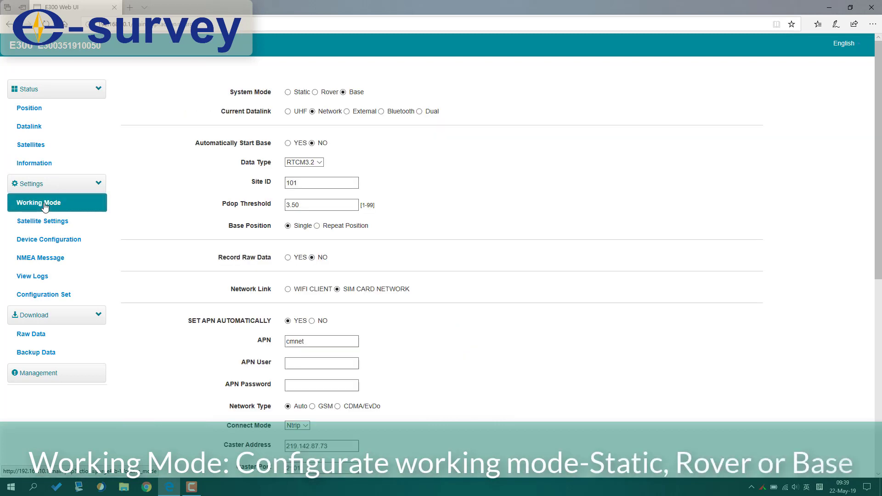
left_click(288, 92)
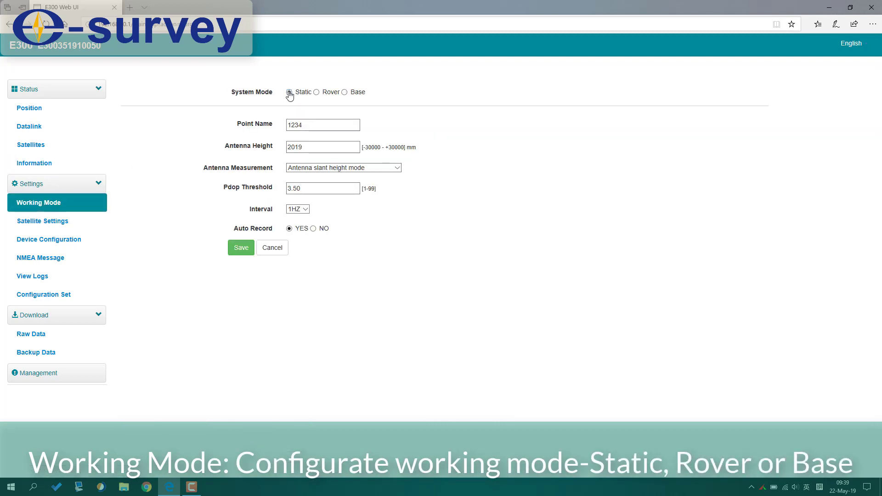
left_click(316, 93)
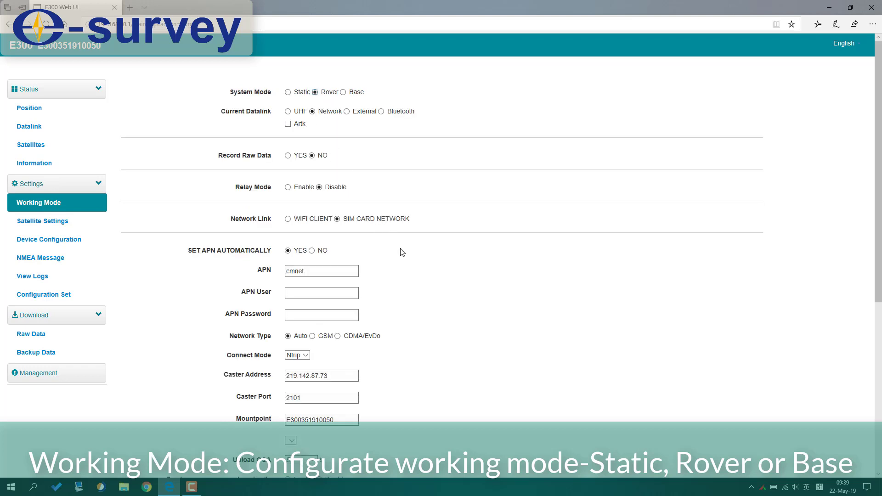
scroll(402, 252, "down", 2)
scroll(402, 252, "up", 2)
left_click(347, 110)
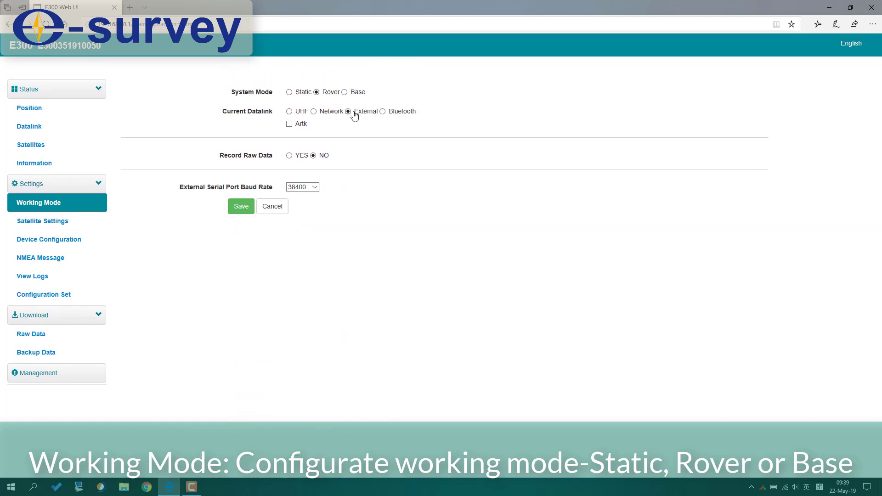
left_click(382, 111)
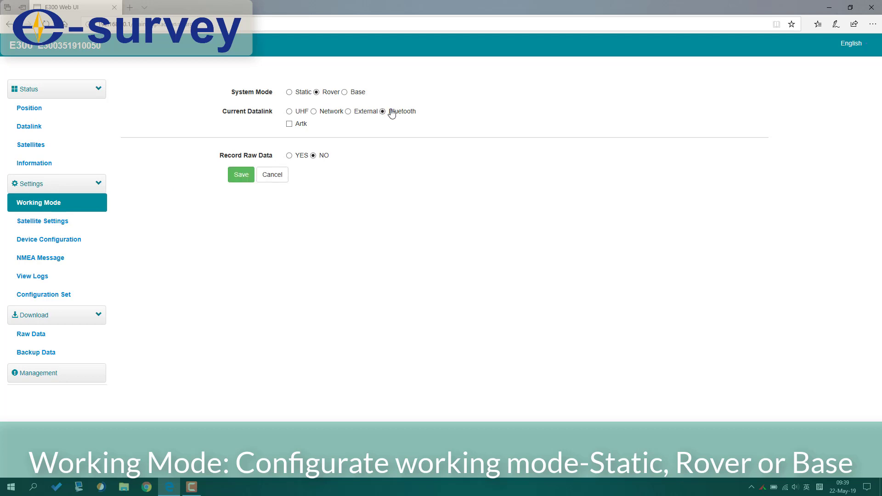
left_click(344, 93)
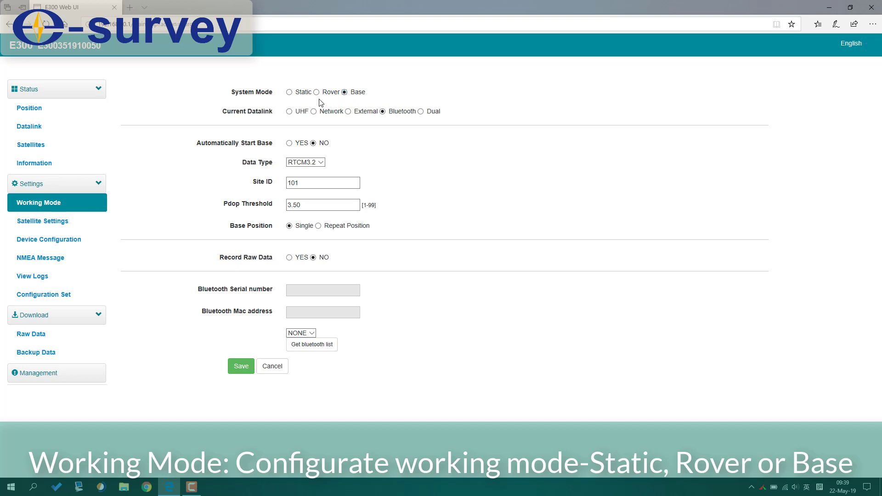
Cycle the Base datalink through UHF, Network, External, Bluetooth and Dual, ending on Network
left_click(289, 111)
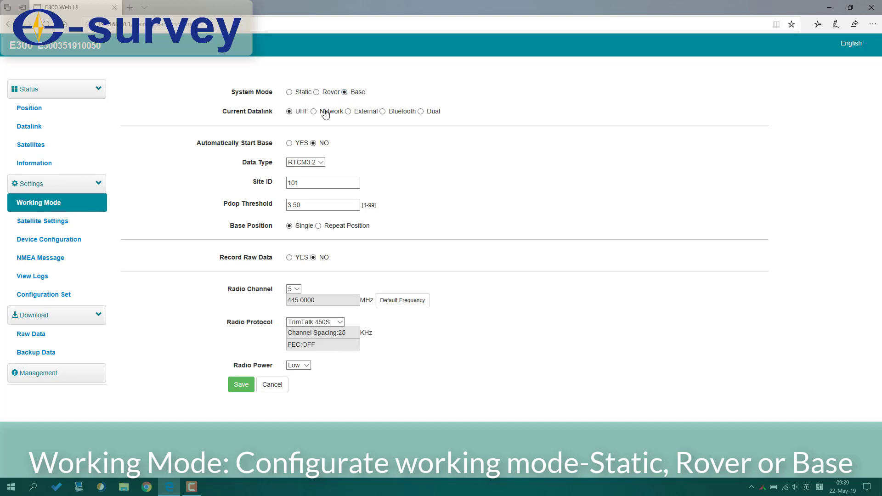
left_click(313, 111)
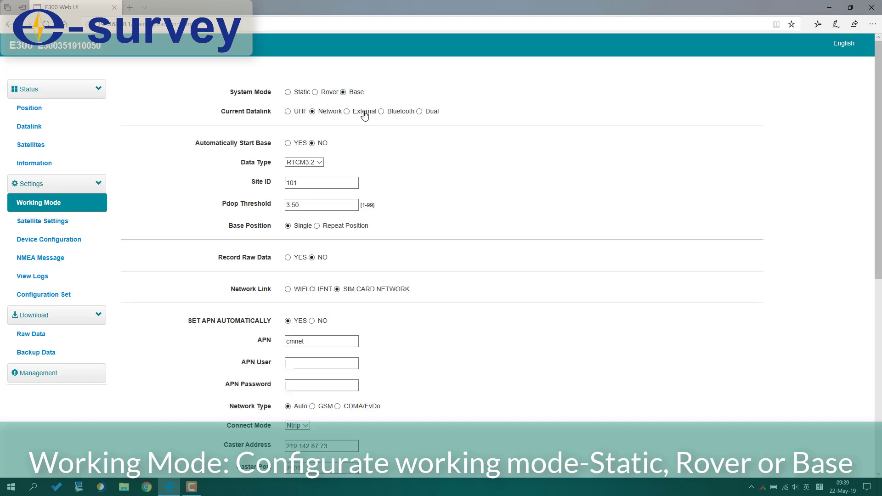
left_click(346, 112)
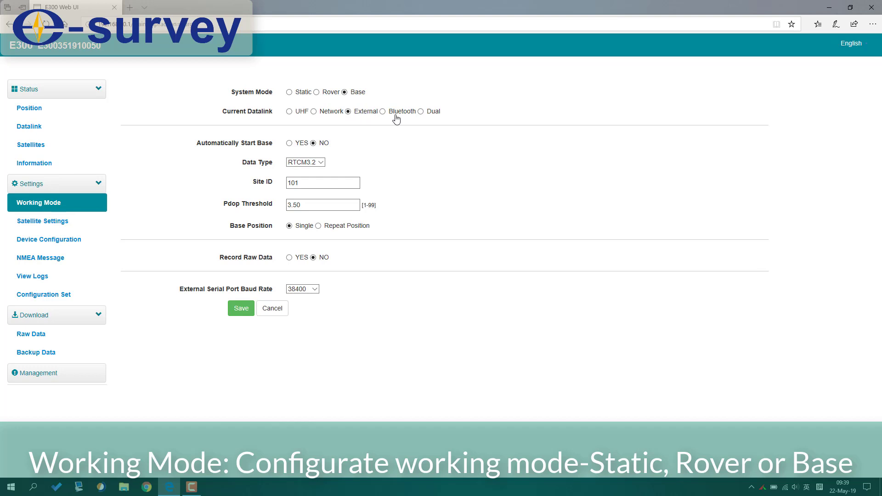
left_click(384, 111)
left_click(421, 111)
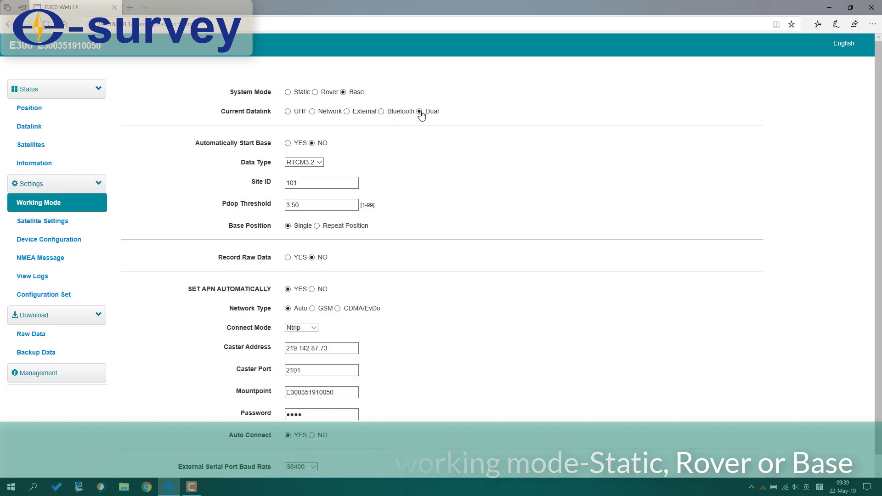
left_click(314, 111)
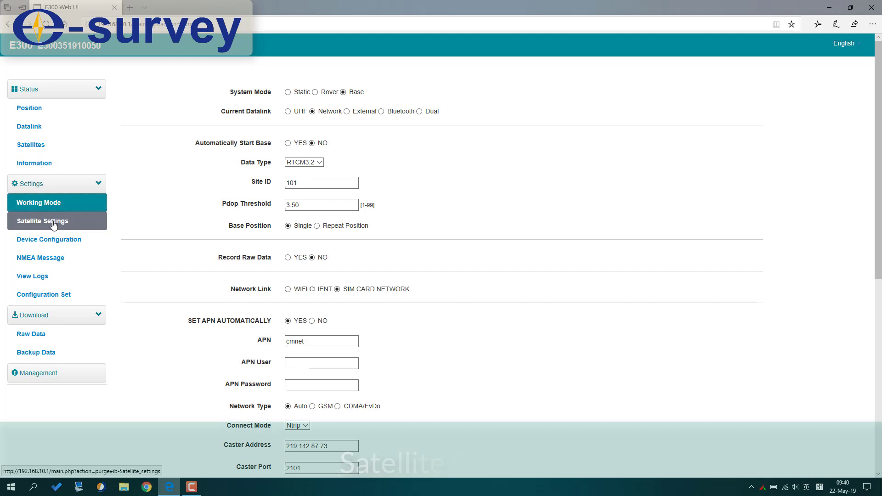
Show Satellite Settings, then Device Configuration with time zone, sensor and baud rate
left_click(54, 222)
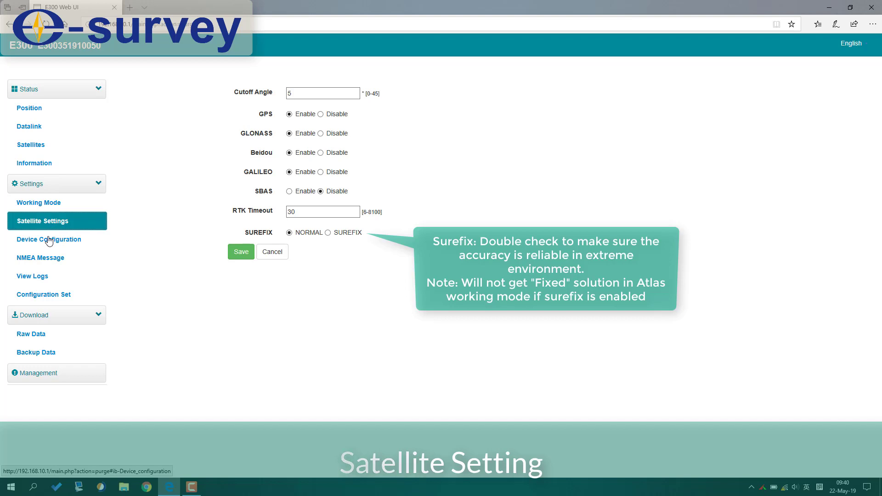
left_click(48, 239)
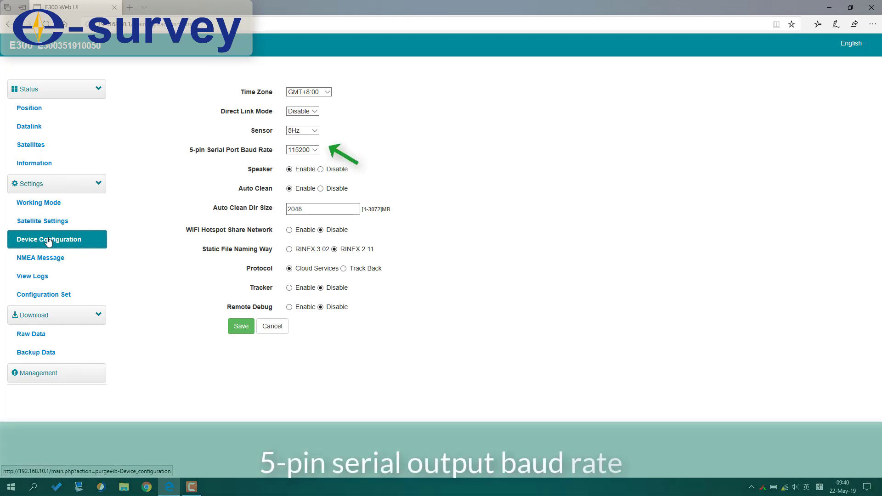
Show the NMEA Message output rate settings
left_click(45, 258)
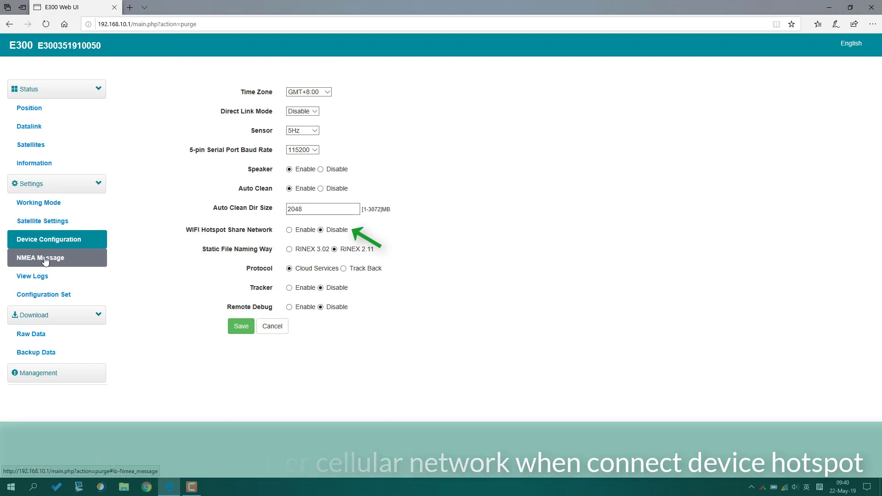
left_click(45, 259)
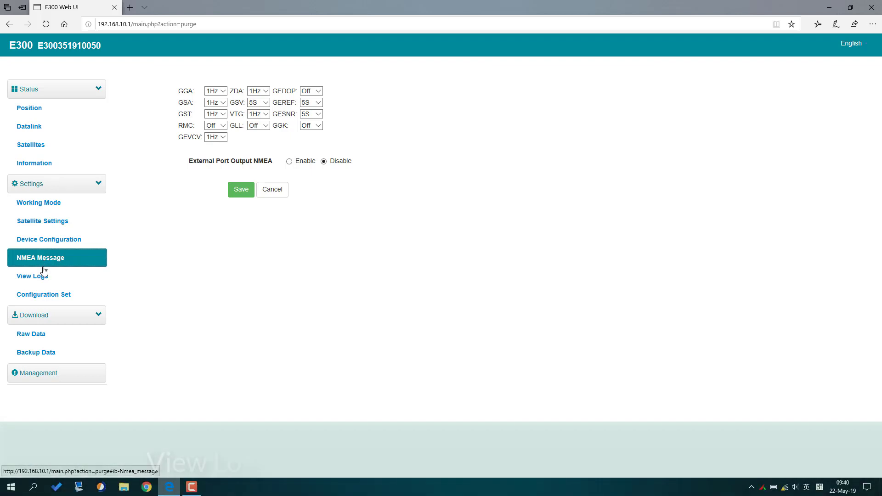
Look through View Logs, Configuration Set and Raw Data, ending on the Backup Data list
left_click(44, 278)
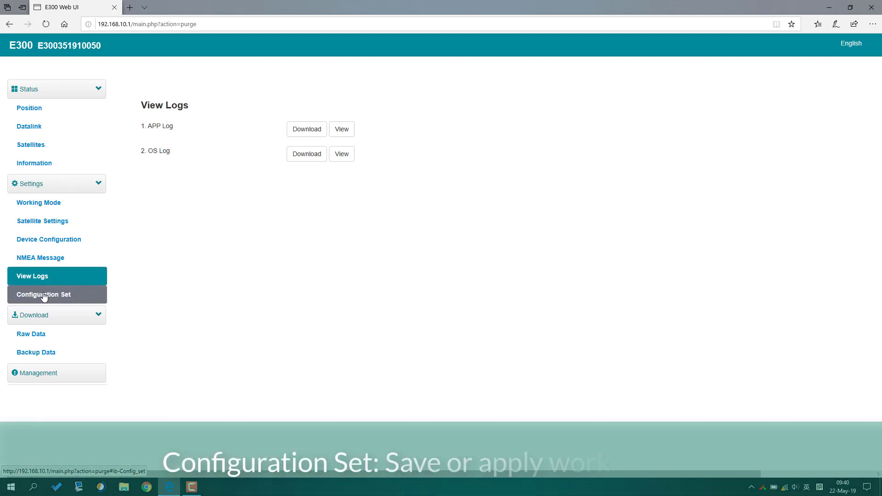
left_click(43, 296)
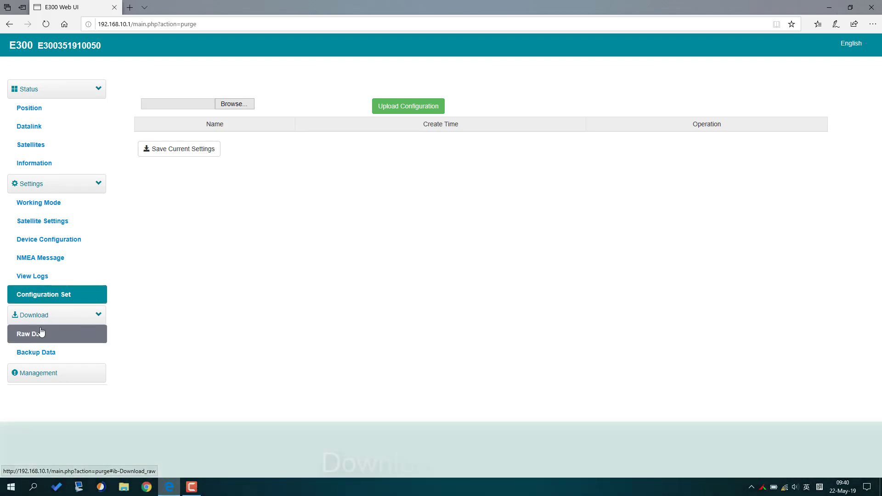
left_click(40, 333)
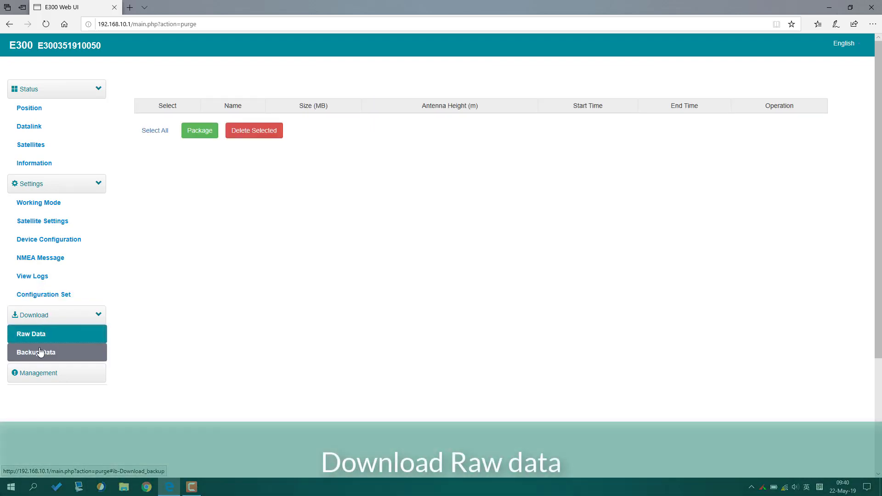
left_click(40, 353)
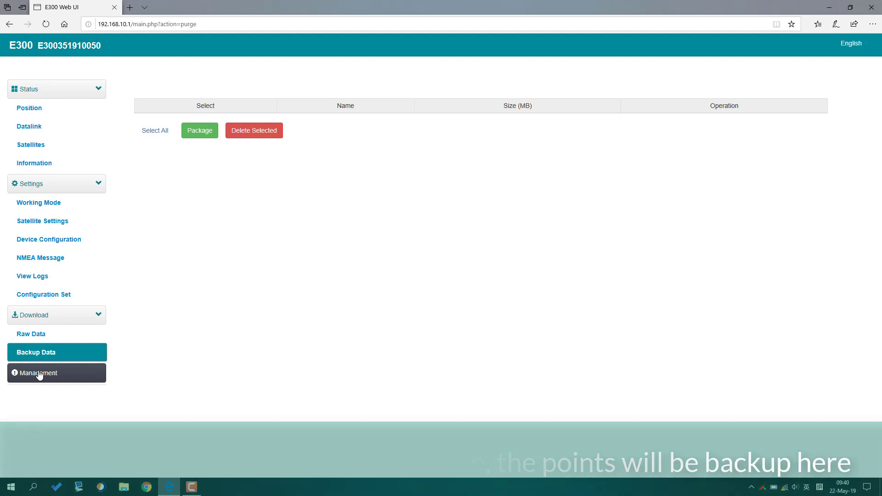
Show the Management page's format disk, self test, factory restore and reset options
left_click(40, 373)
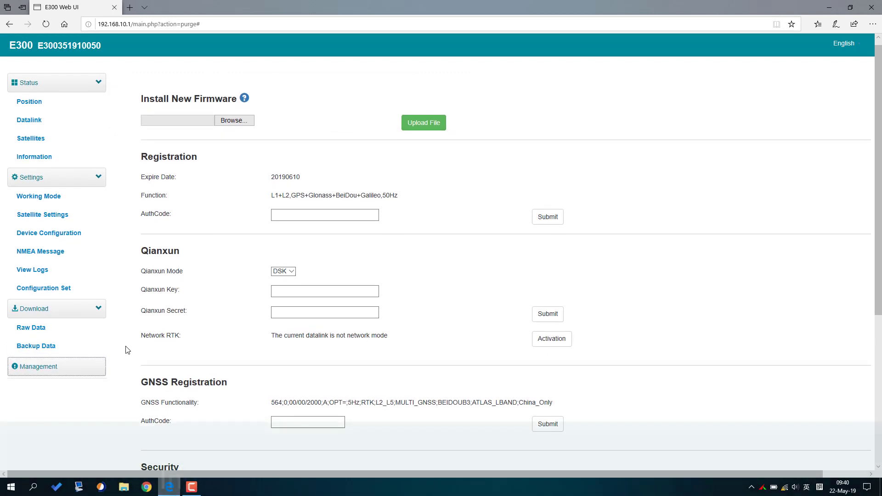
scroll(126, 349, "down", 2)
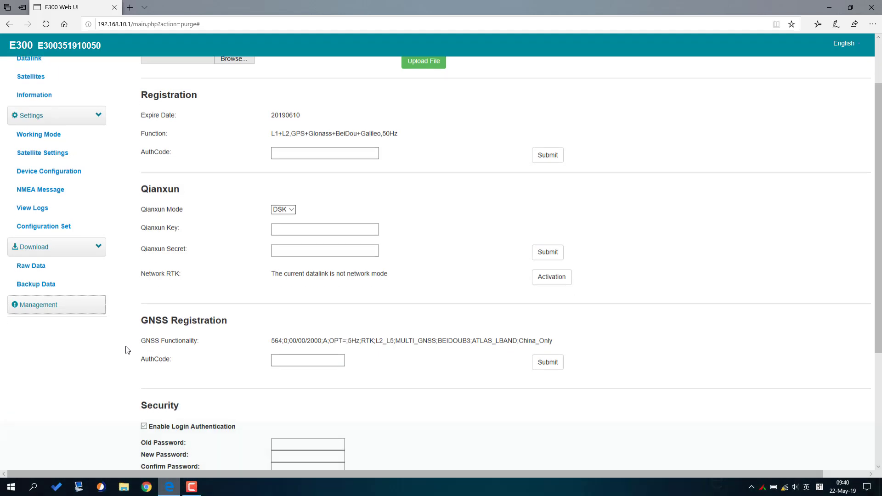
scroll(127, 349, "down", 1)
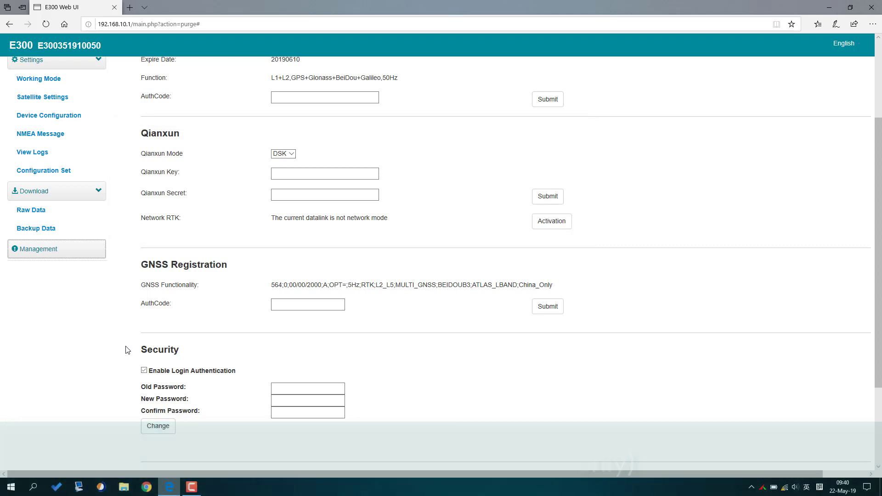
scroll(127, 349, "down", 1)
scroll(126, 349, "down", 1)
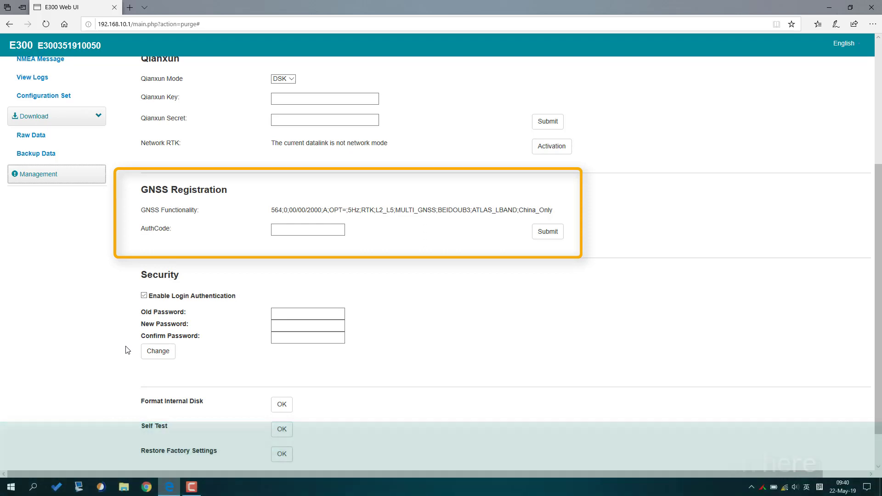
scroll(126, 350, "up", 1)
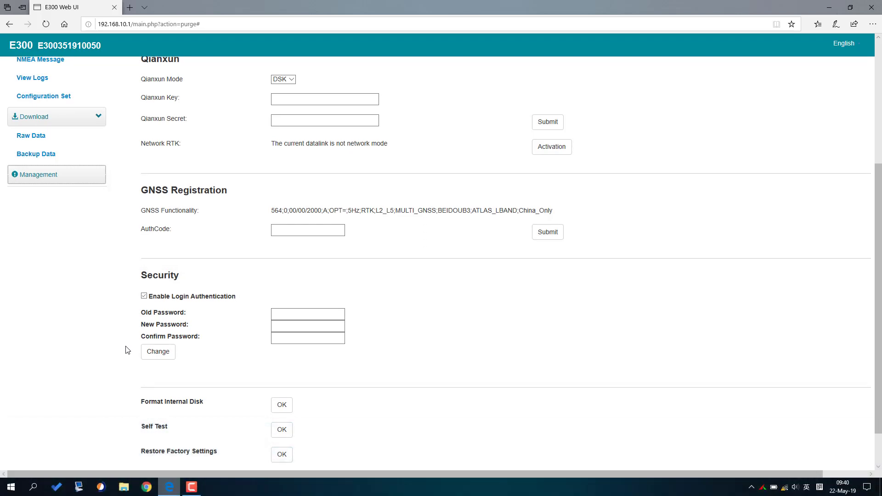
scroll(127, 350, "down", 1)
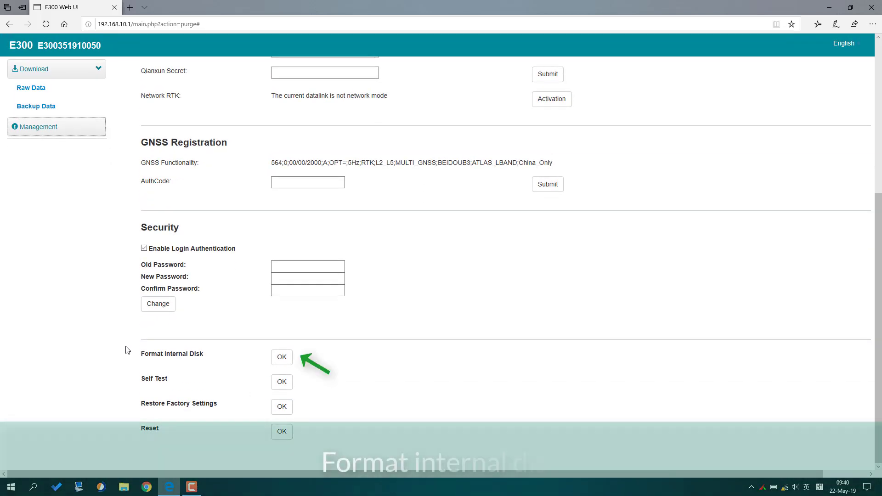